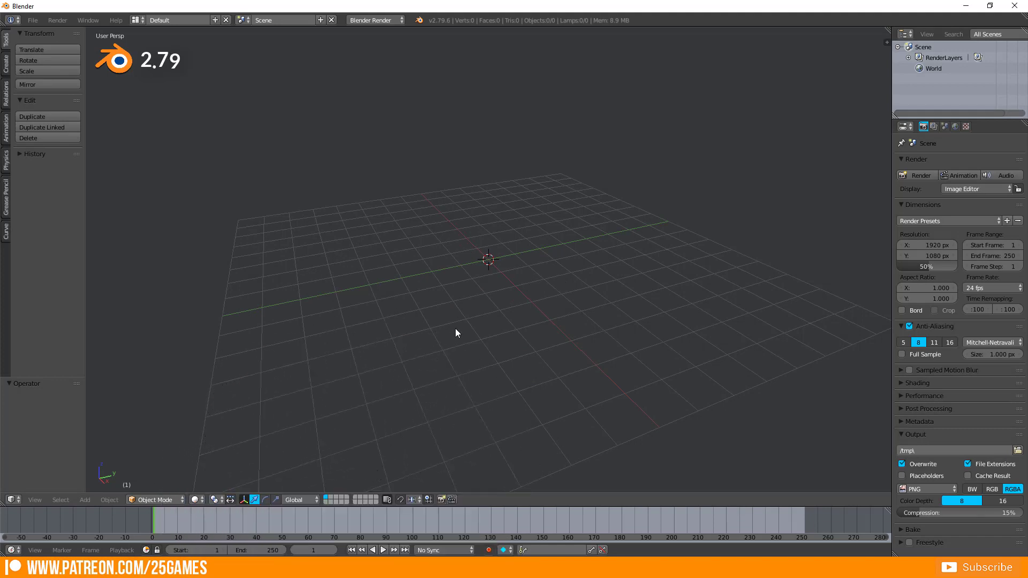
Add a cube mesh and move it to its own layer
key(shift+a)
mouse_move(456, 329)
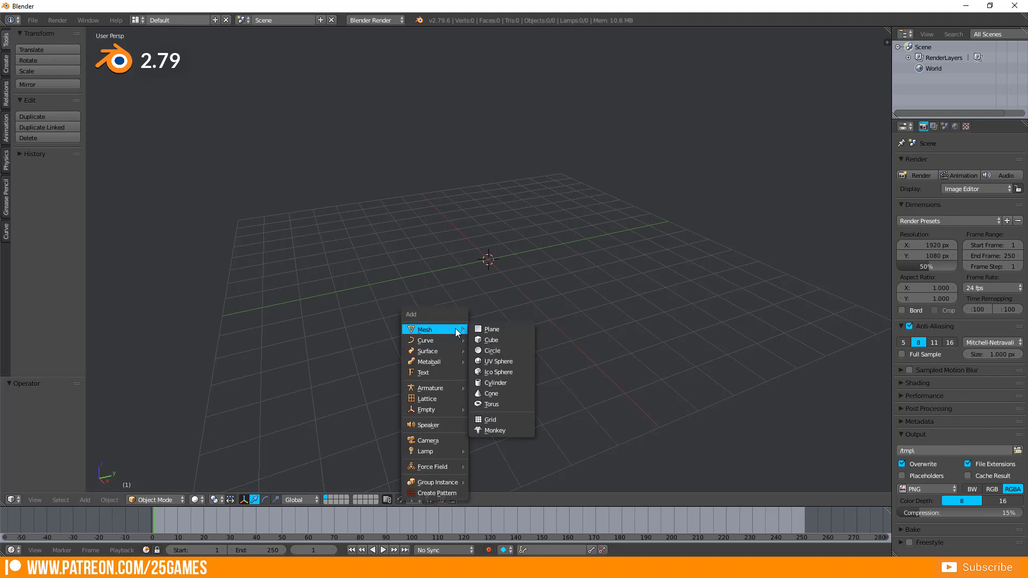
click(496, 340)
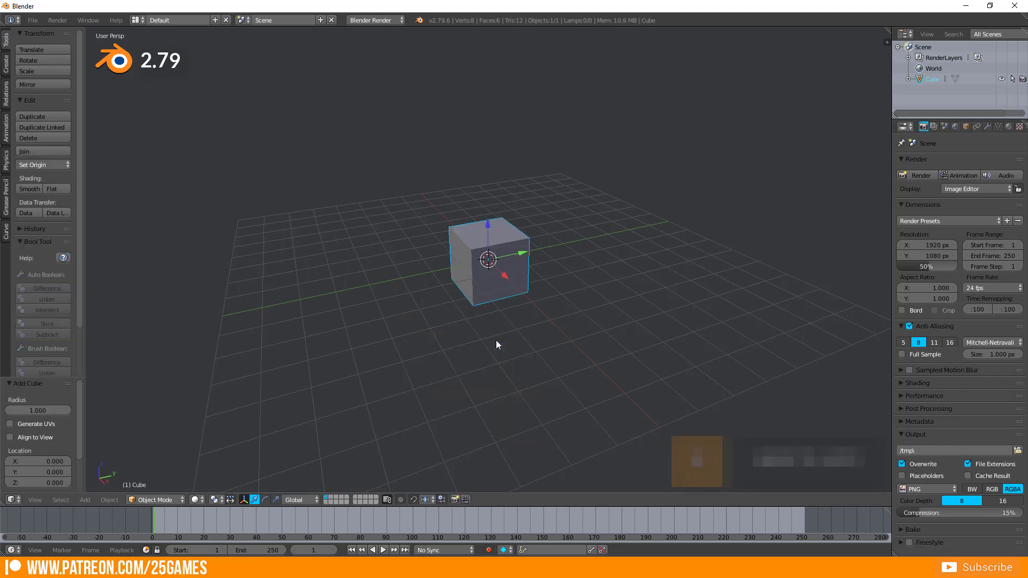
key(m)
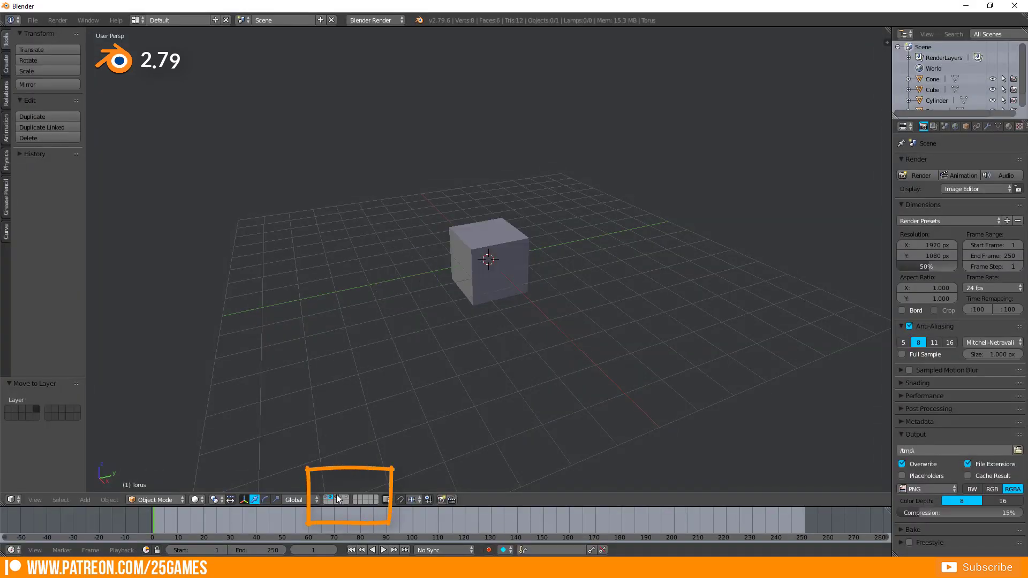
Toggle the layer buttons so only the sphere, cylinder and cone layers remain visible
click(336, 497)
click(342, 498)
click(346, 498)
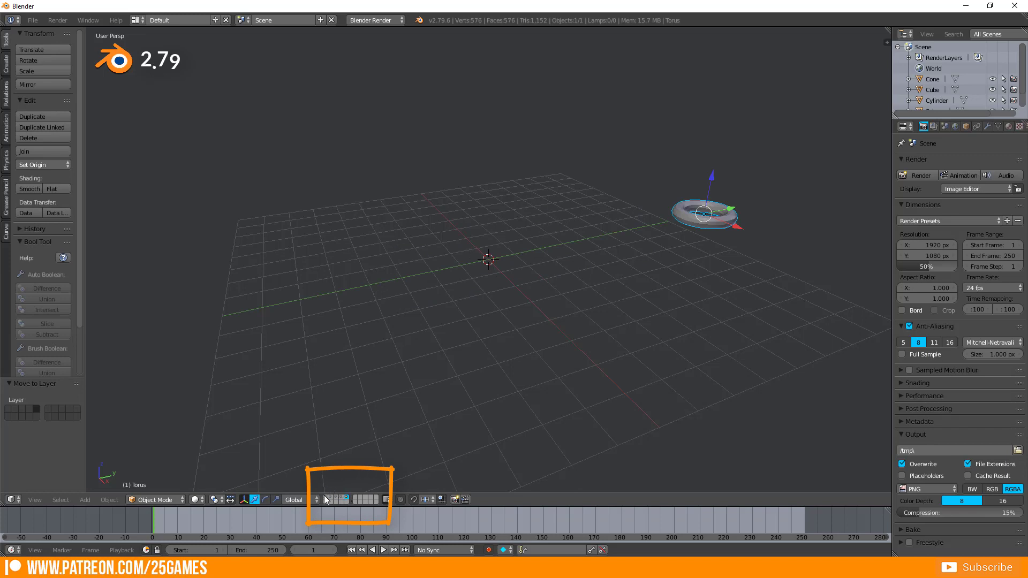
shift+click(327, 500)
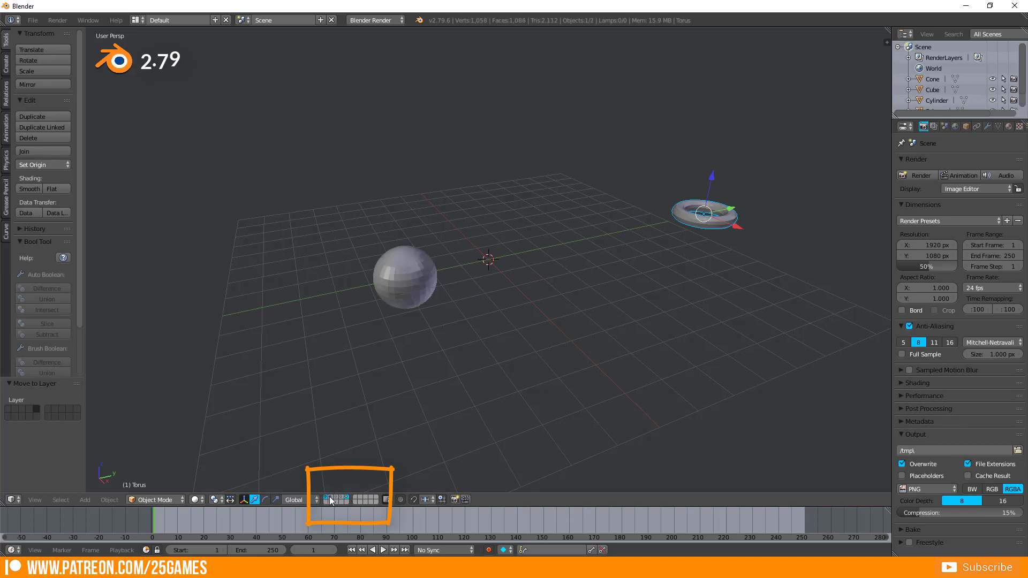
shift+click(330, 499)
shift+click(336, 499)
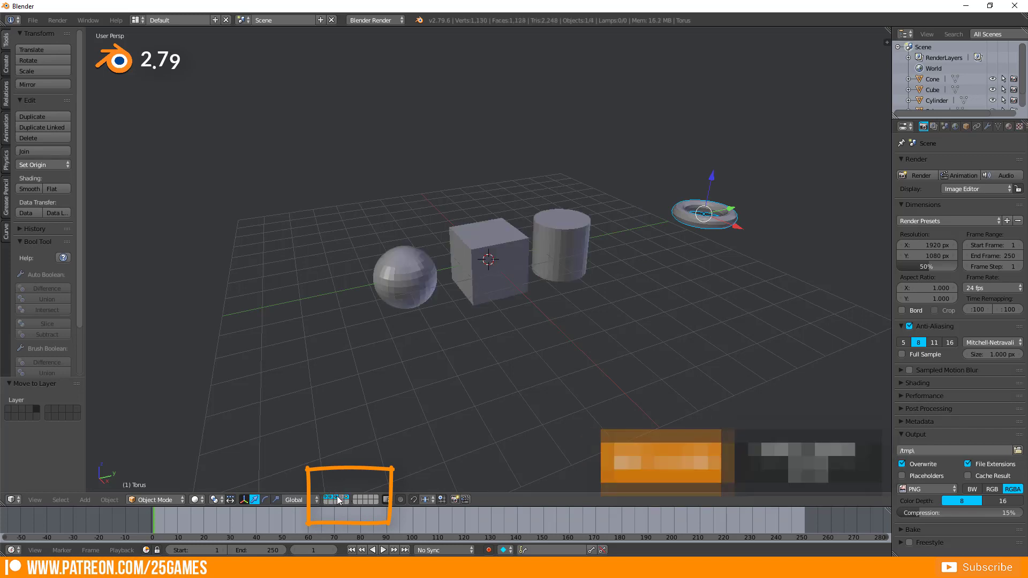
shift+click(341, 500)
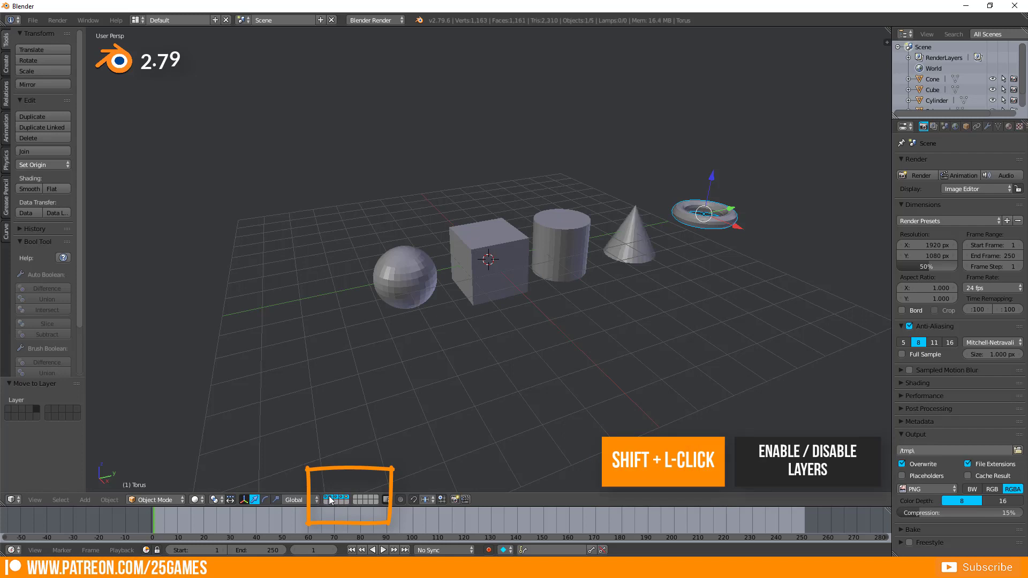
shift+click(330, 500)
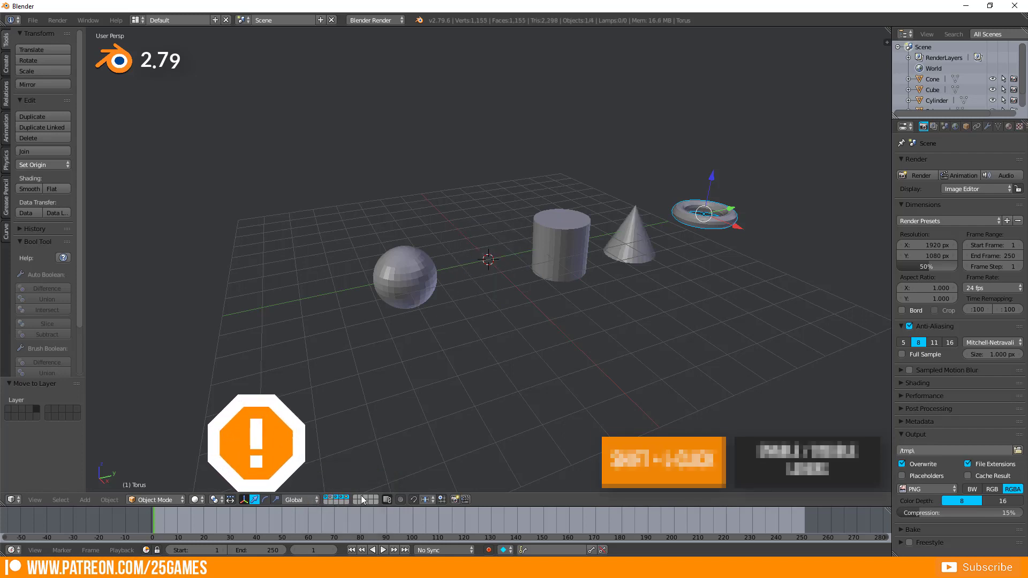
shift+click(346, 499)
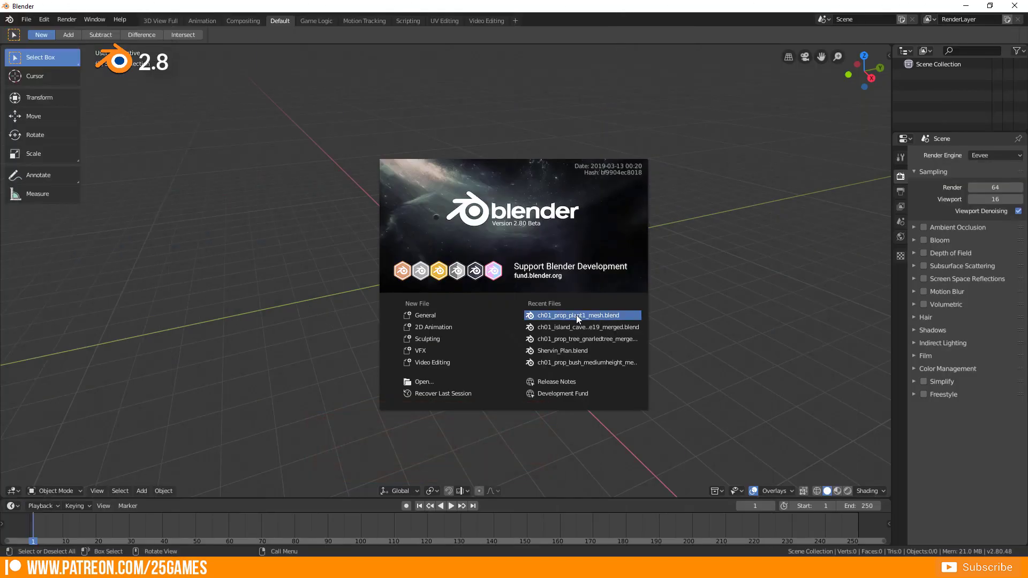
Open ch01_prop_plant1_mesh.blend from the splash screen's Recent Files list
click(576, 315)
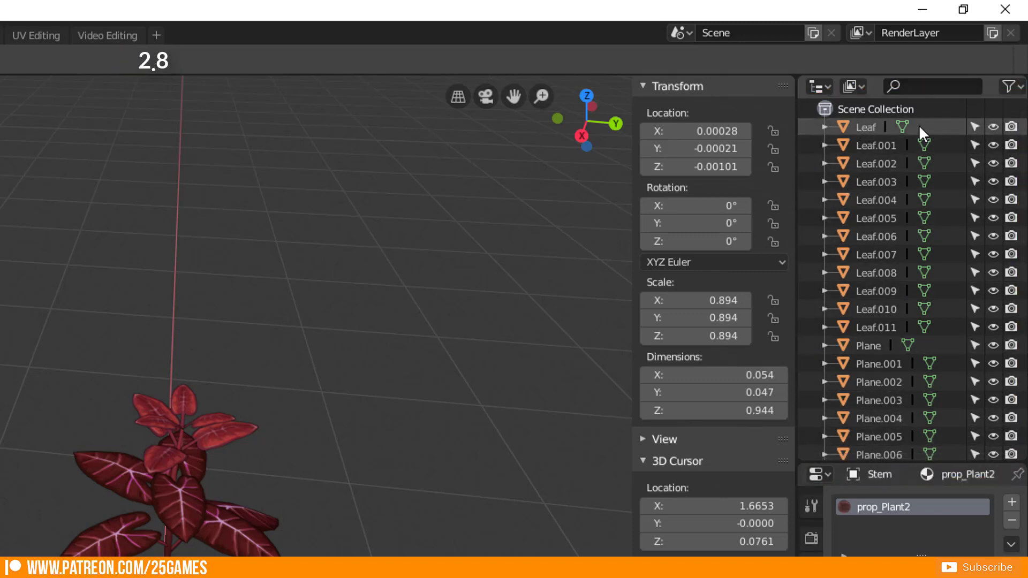
Create two new collections under the Scene Collection, to become Plant 1 and Plant 2
click(891, 109)
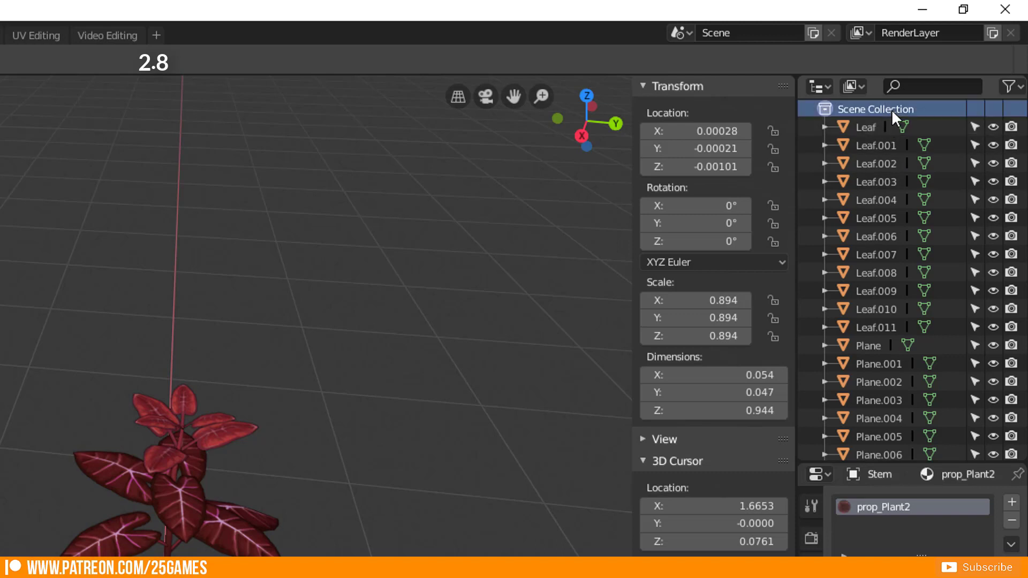
key(c)
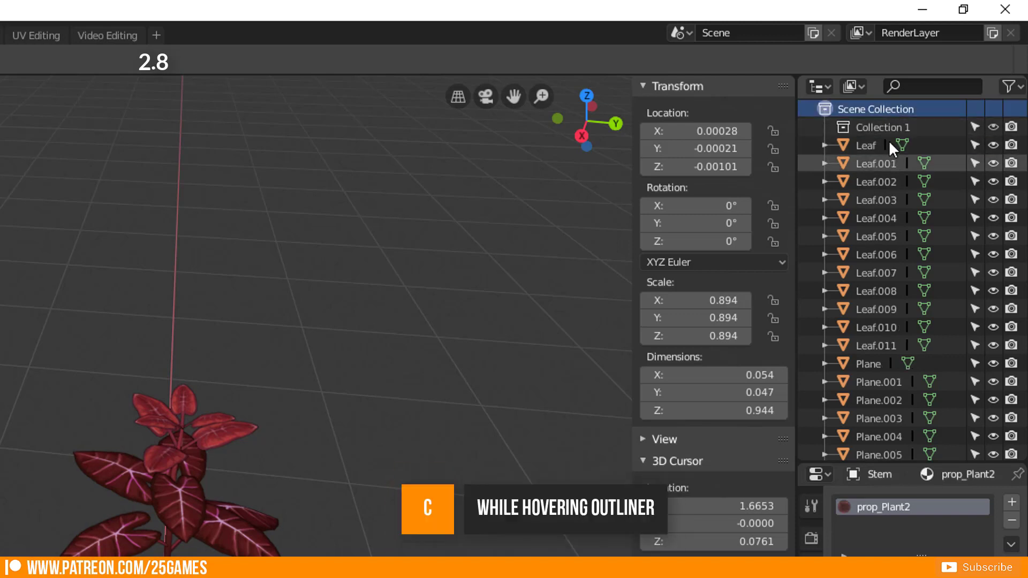
click(881, 125)
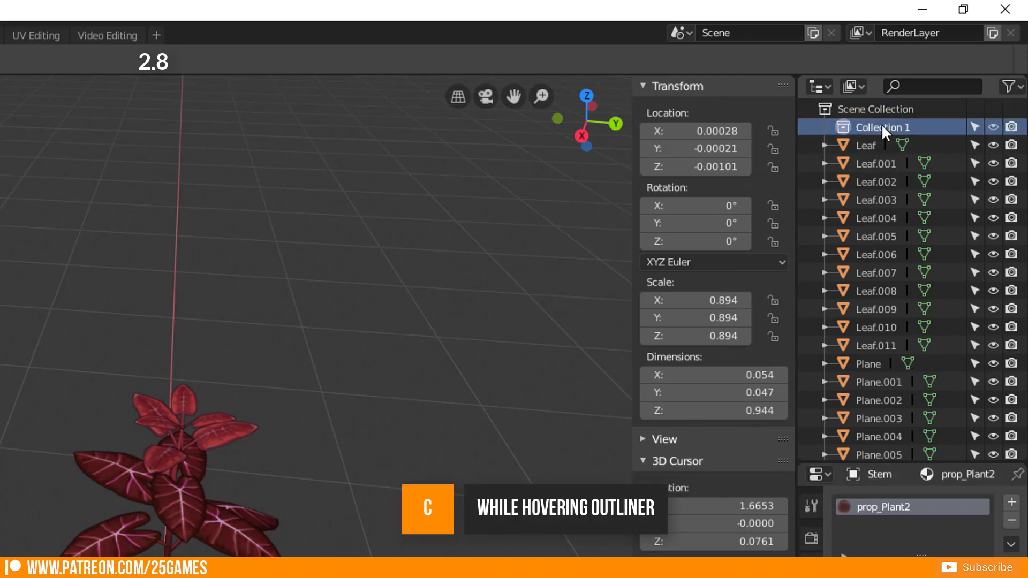
click(876, 108)
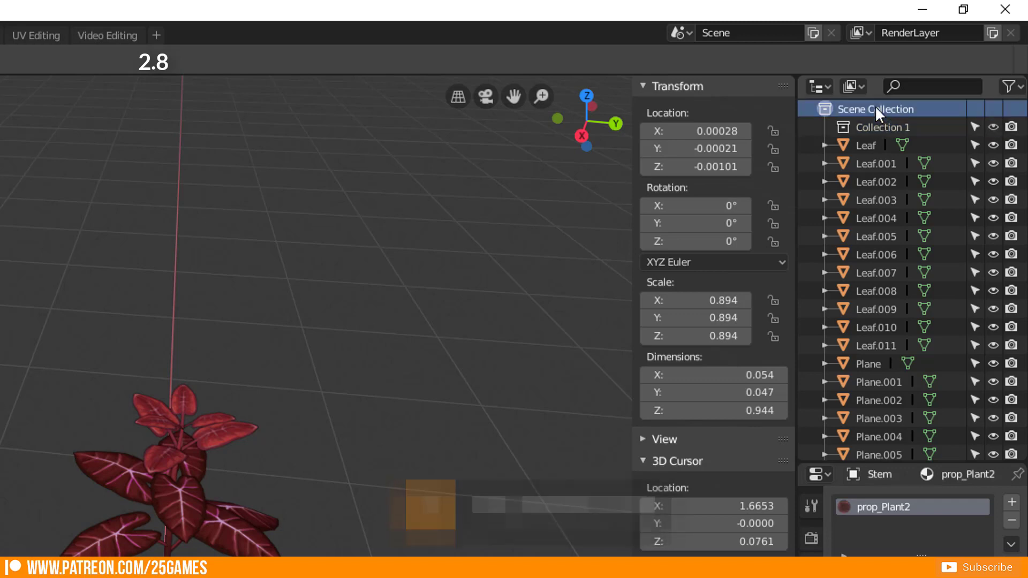
right_click(876, 107)
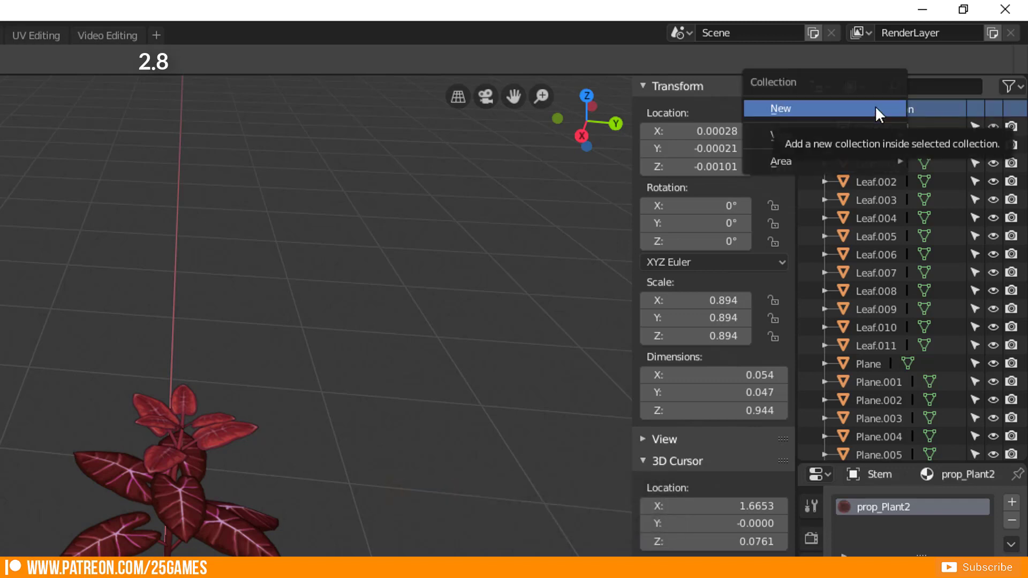
click(801, 108)
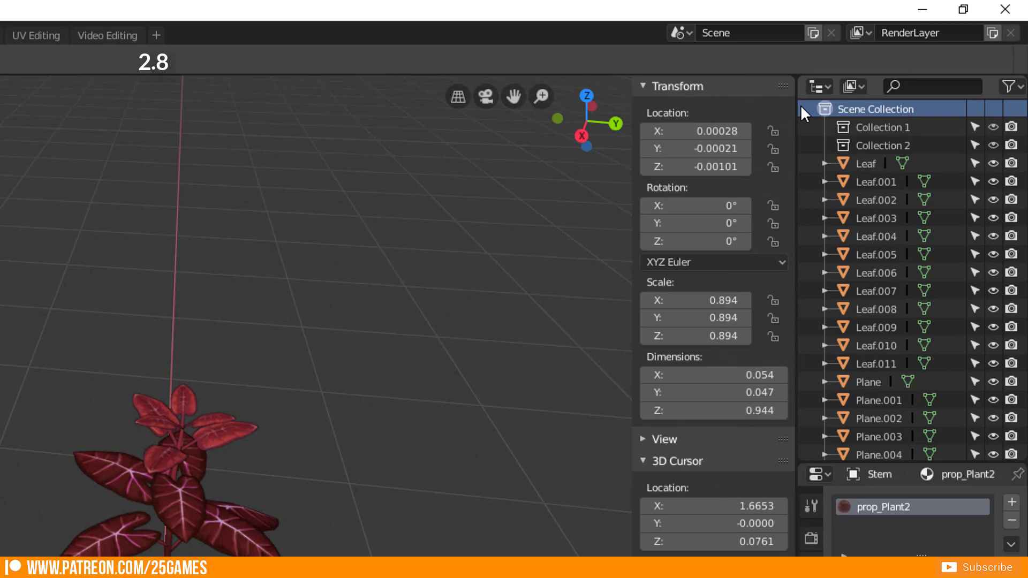
Drag Leaf through Leaf.011 into the Plant 2 collection
drag(38, 554, 406, 346)
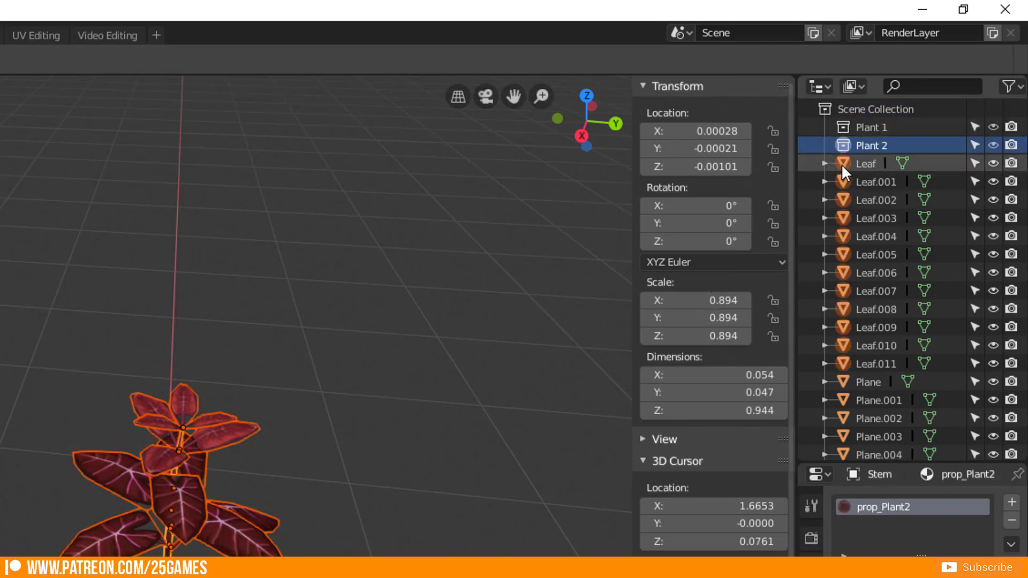
drag(841, 164, 841, 144)
drag(845, 181, 842, 160)
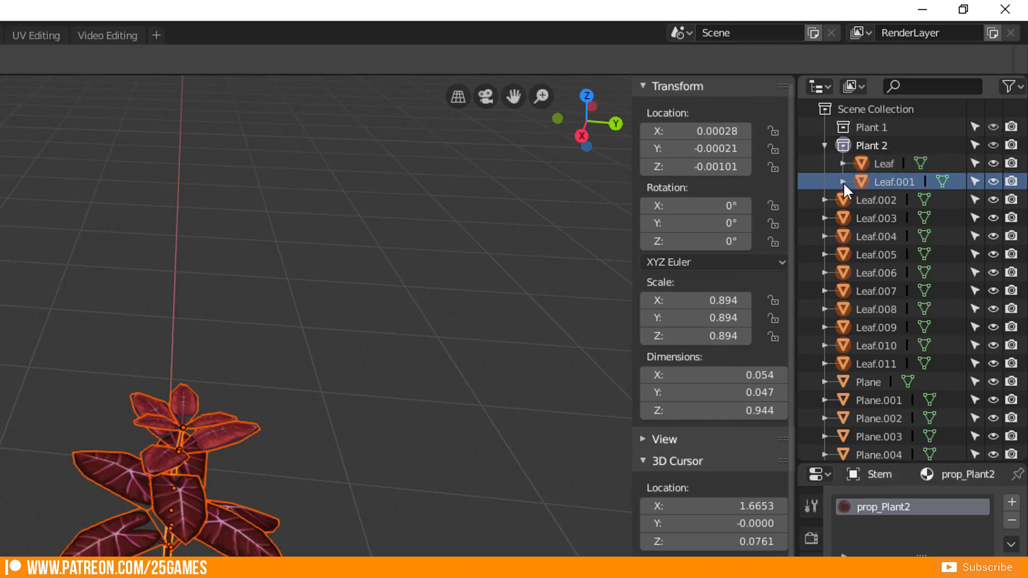
drag(843, 199, 842, 177)
drag(844, 218, 841, 161)
drag(844, 236, 844, 219)
drag(844, 254, 844, 238)
drag(844, 272, 849, 209)
drag(844, 291, 840, 148)
drag(850, 308, 844, 225)
drag(844, 327, 844, 257)
drag(843, 345, 851, 252)
drag(844, 363, 831, 165)
Delete the green plant's collection, releasing its objects to the Scene Collection
click(903, 126)
right_click(903, 128)
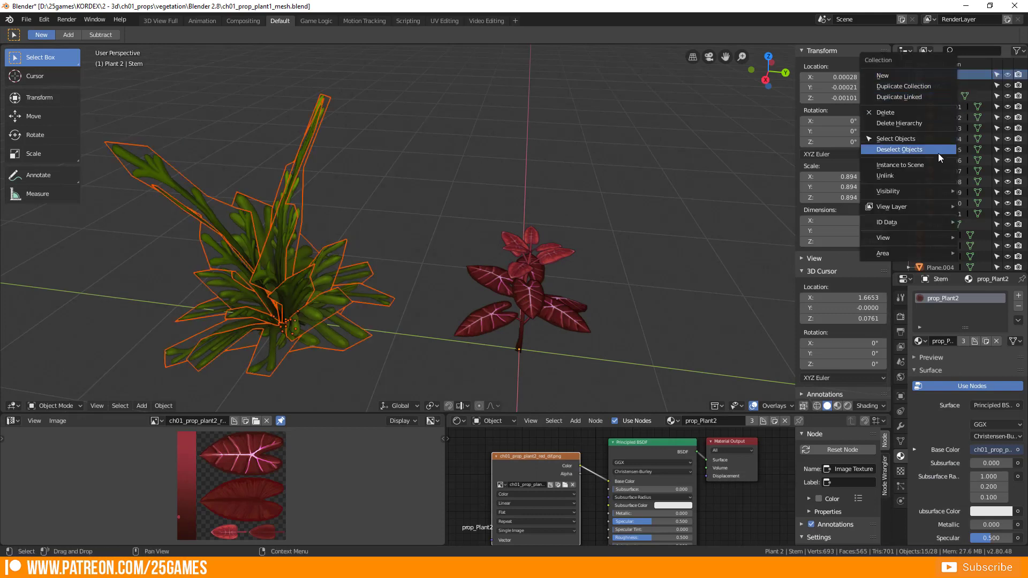
click(900, 113)
Move Plane through Plane.010 into the Plant 1 collection
right_click(919, 74)
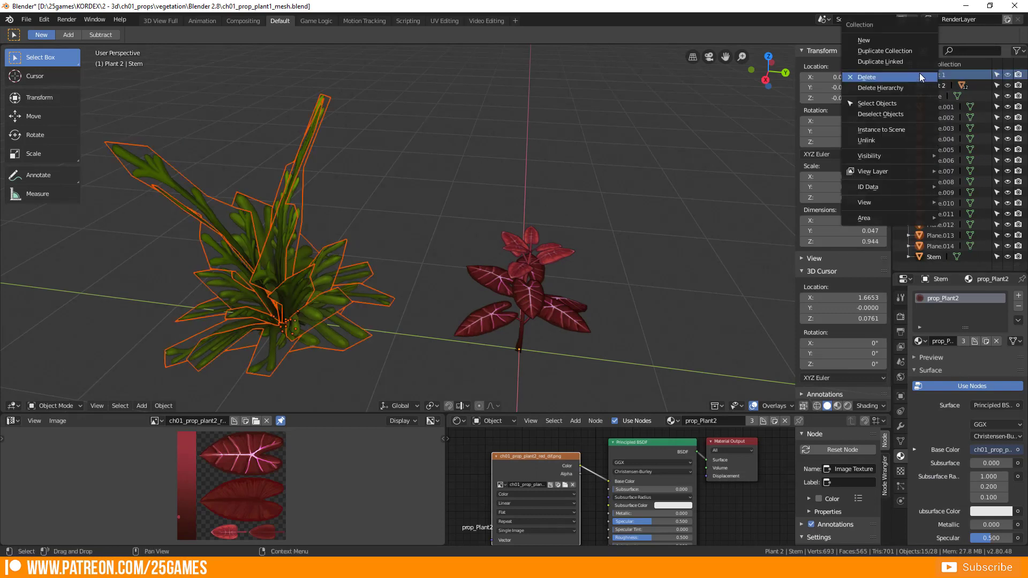
drag(956, 121, 918, 76)
click(909, 74)
drag(937, 96, 920, 75)
drag(937, 96, 920, 77)
mouse_move(937, 96)
mouse_down()
mouse_move(920, 76)
mouse_move(920, 98)
mouse_up()
Add several more collections, then hide and reshow Plant 2's plant in the viewport
key(c)
key(c)
key(c)
key(c)
key(c)
key(c)
key(c)
key(c)
key(c)
key(c)
key(c)
key(c)
key(c)
key(c)
key(c)
key(c)
key(c)
key(c)
key(c)
key(c)
scroll(883, 413, down, 10)
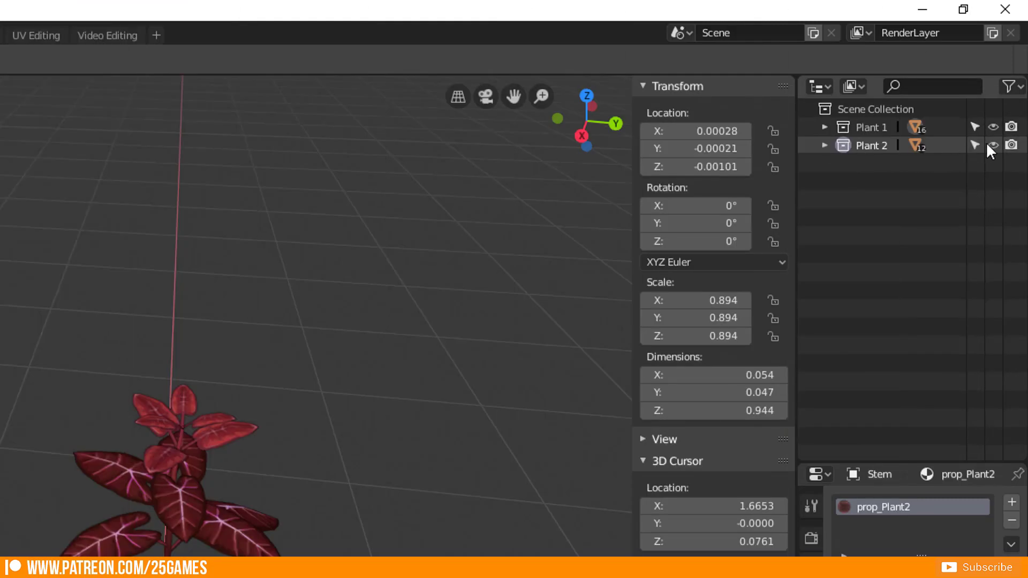
click(994, 145)
click(994, 145)
Toggle Plant 2's visibility once more, then delete Plant 2 while keeping its objects
click(1012, 144)
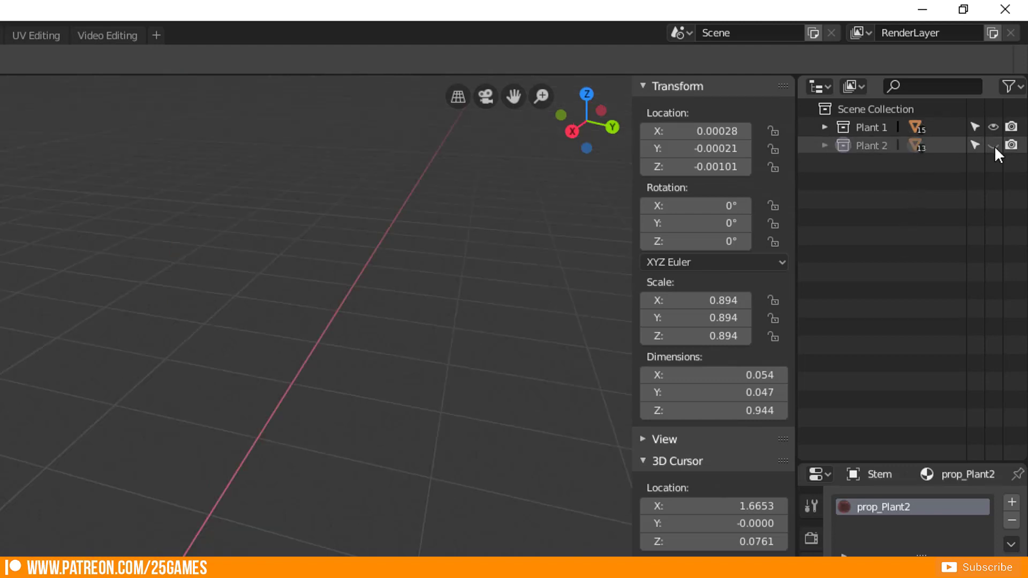
click(994, 146)
right_click(860, 141)
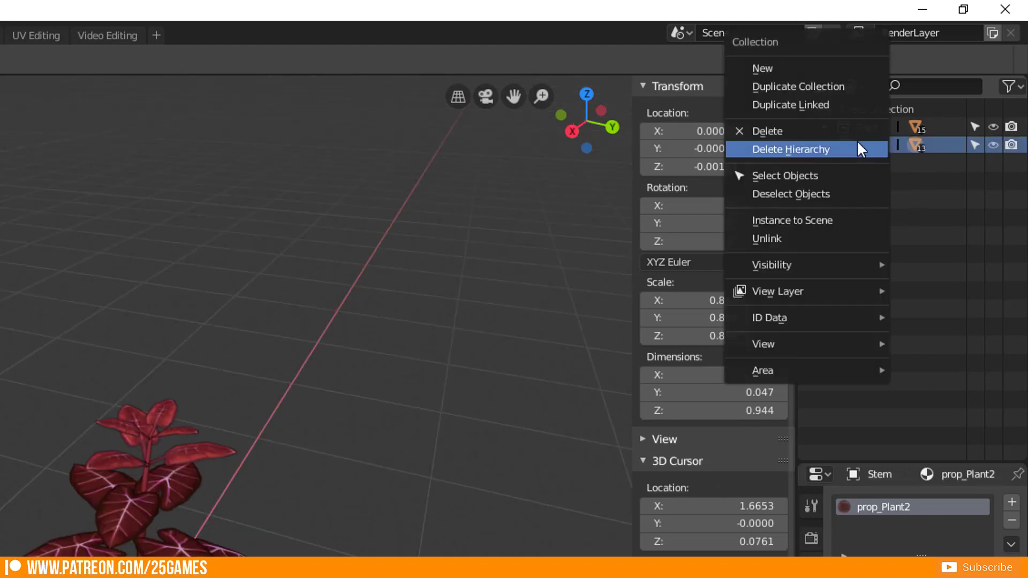
click(824, 130)
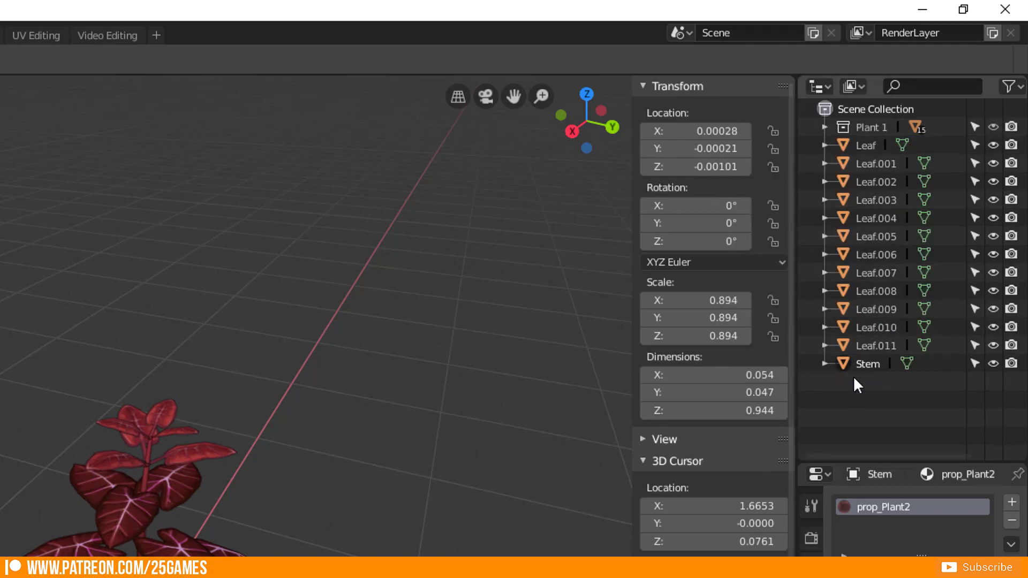